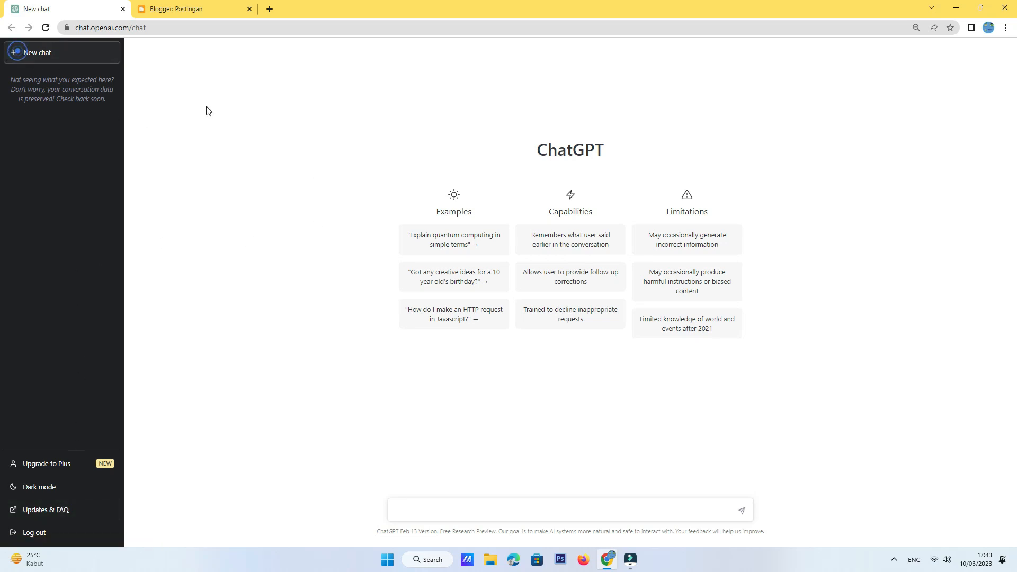
# - Send the prompt "rekomendasi handphone harga dibawah 3.000.000 terbaik ditahun 2023 bahsa indonesia" in ChatGPT
pyautogui.click(465, 508)
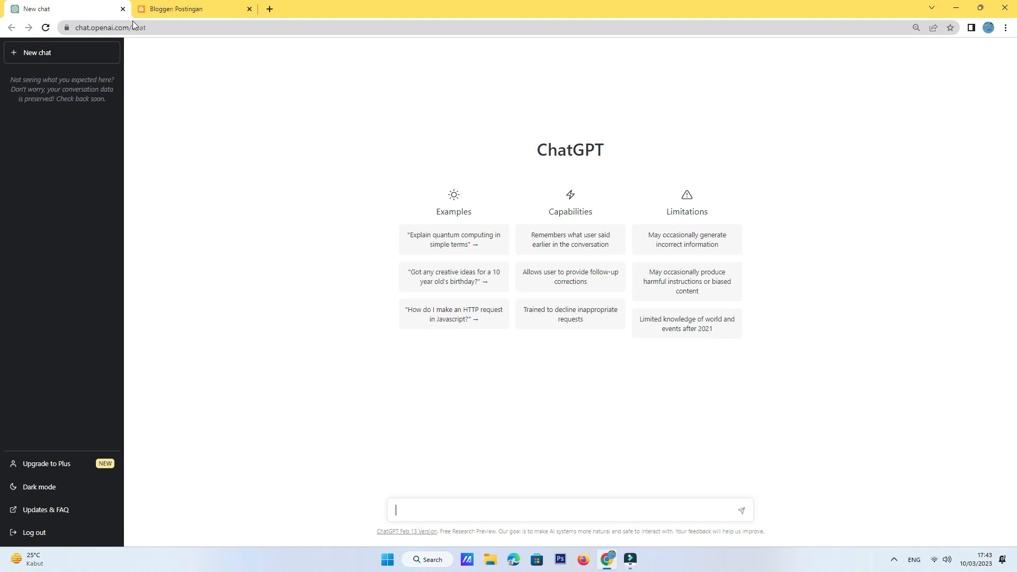
pyautogui.write('komenda')
pyautogui.write('bawah 3.00.00')
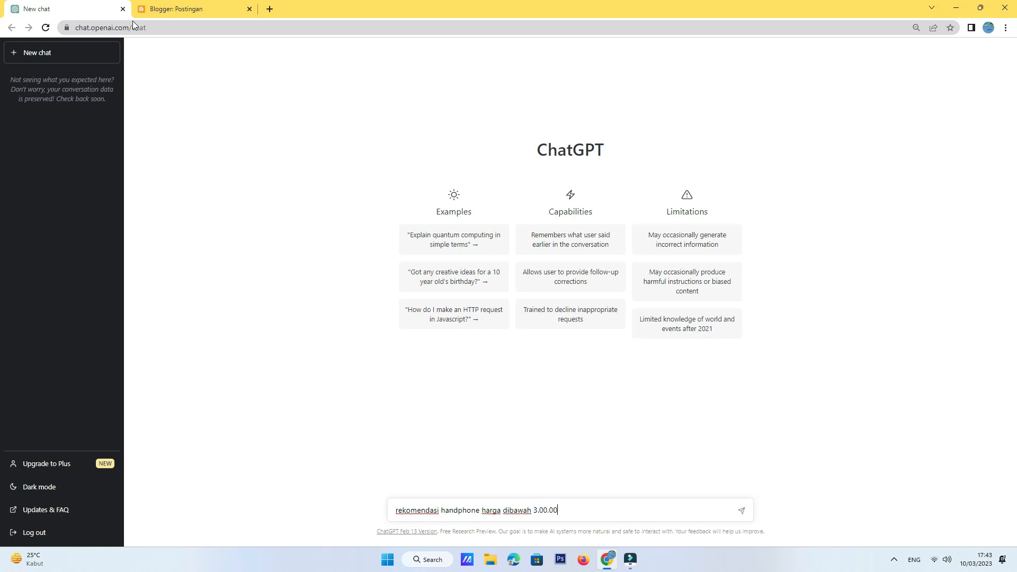
pyautogui.press('BackSpace')
pyautogui.press('BackSpace')
pyautogui.press('BackSpace')
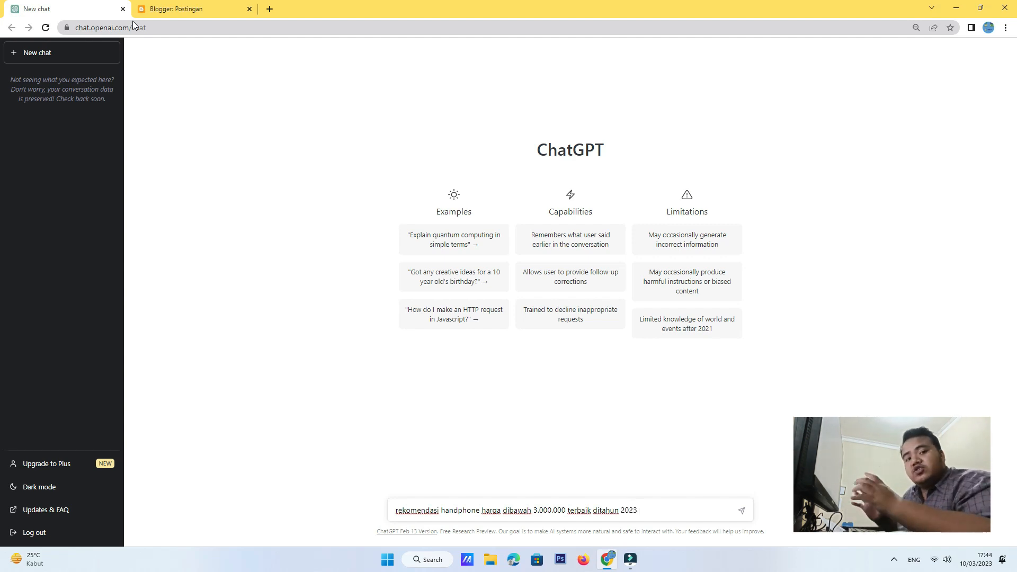
pyautogui.write('ahsa indonesia')
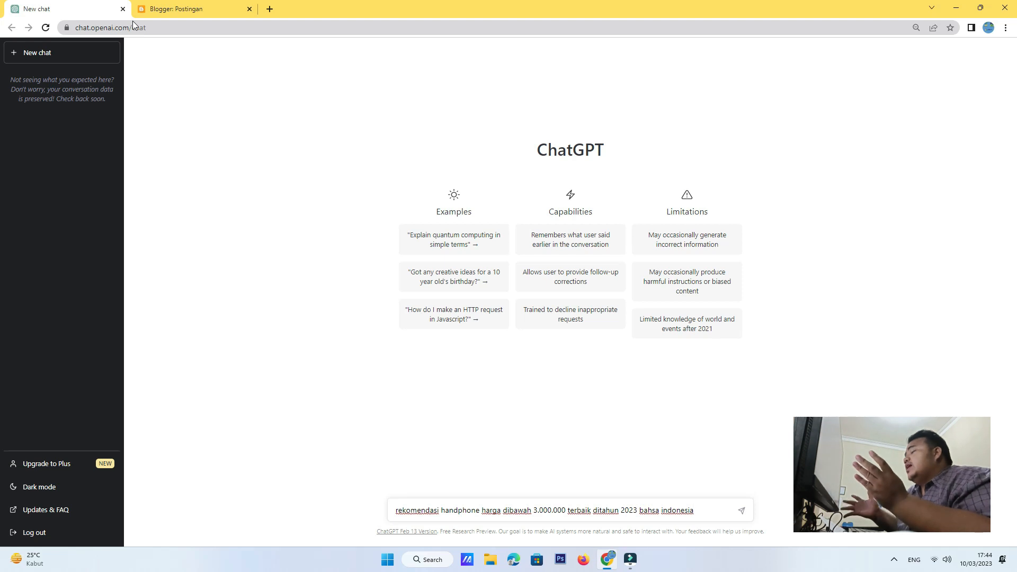
pyautogui.press('Return')
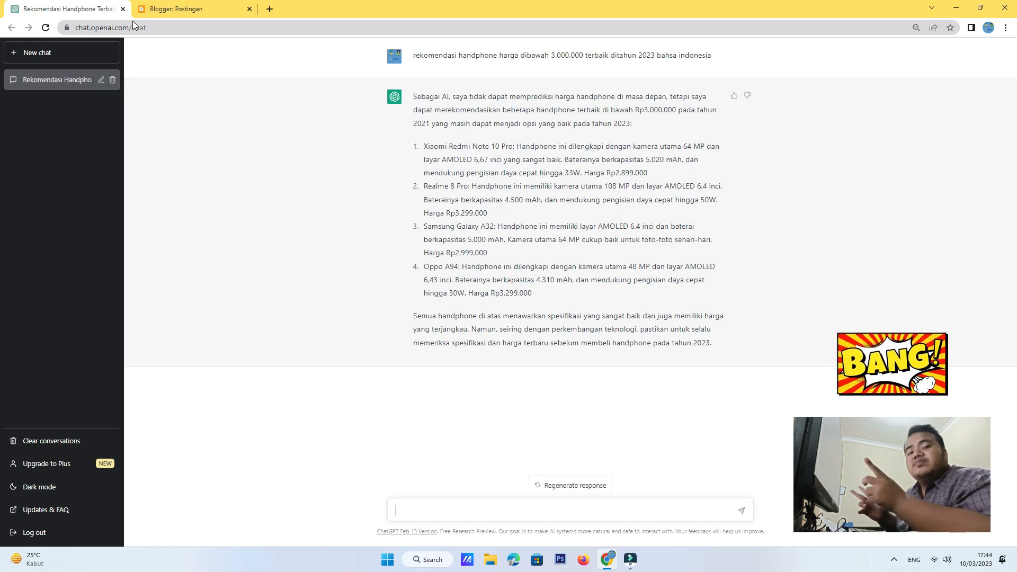
# - Regenerate the phone recommendation response and compare its first and second versions
pyautogui.click(579, 482)
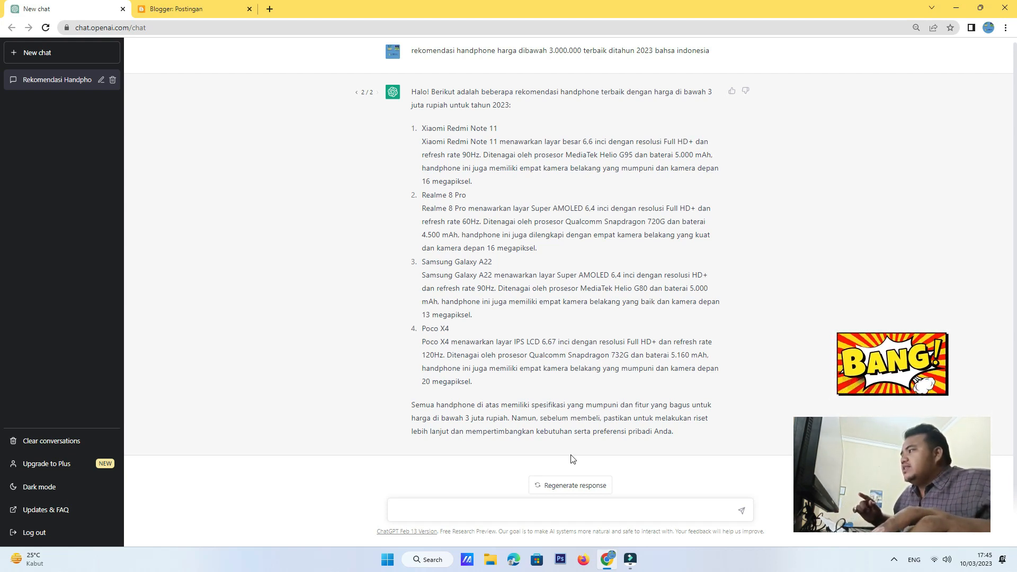
pyautogui.scroll(1, 545, 420)
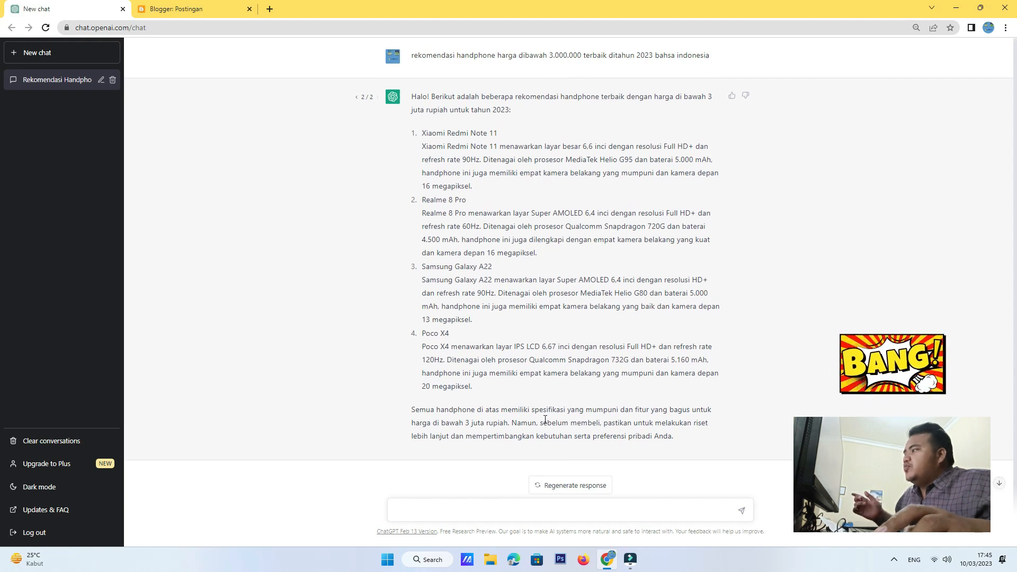
pyautogui.click(356, 96)
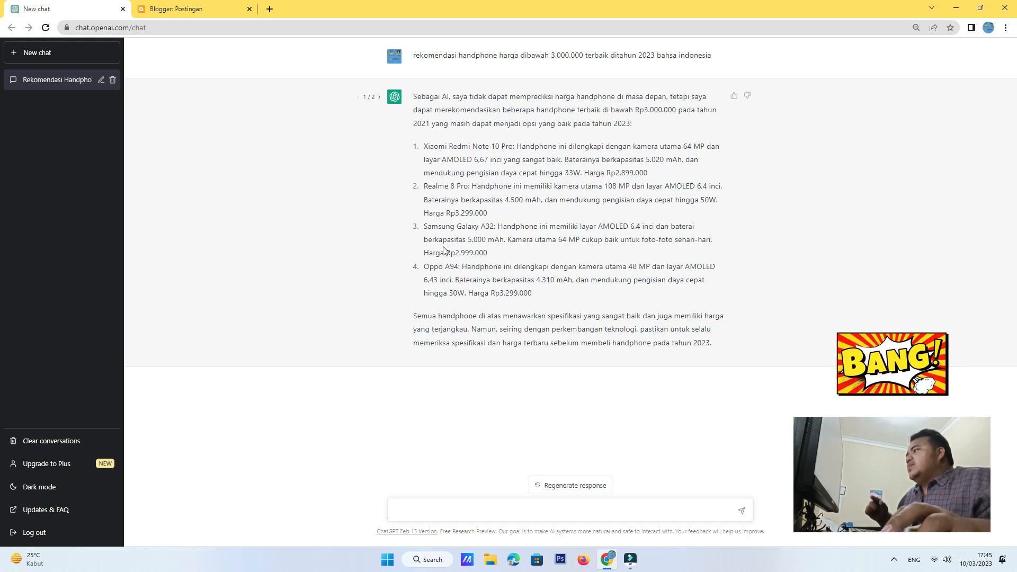
pyautogui.click(379, 97)
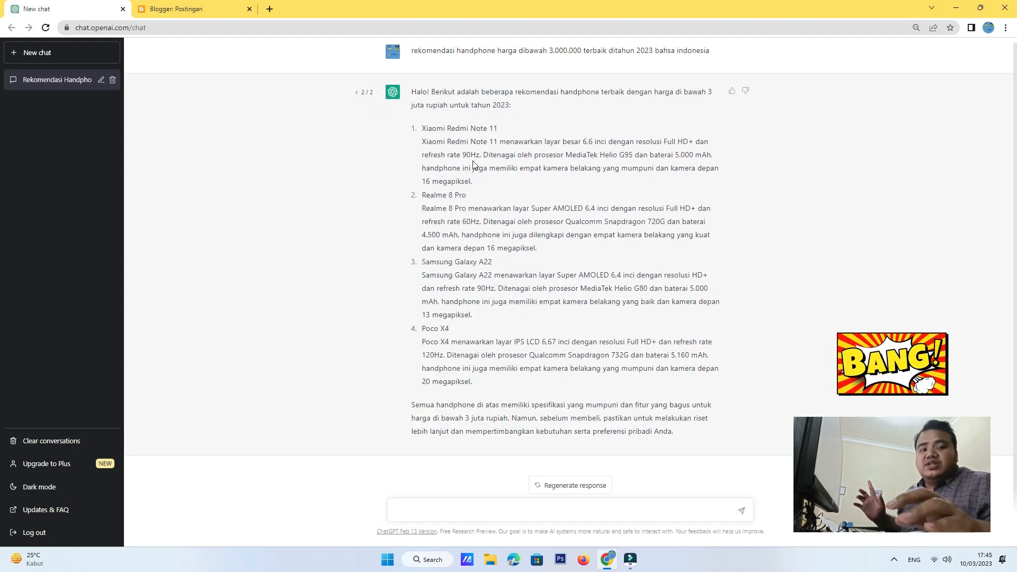
pyautogui.click(356, 93)
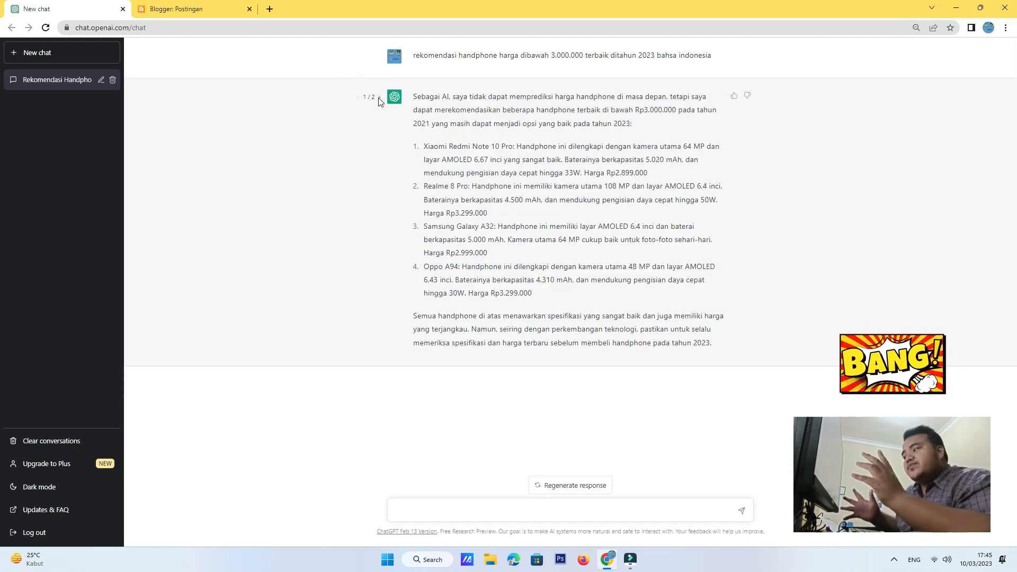
pyautogui.click(379, 97)
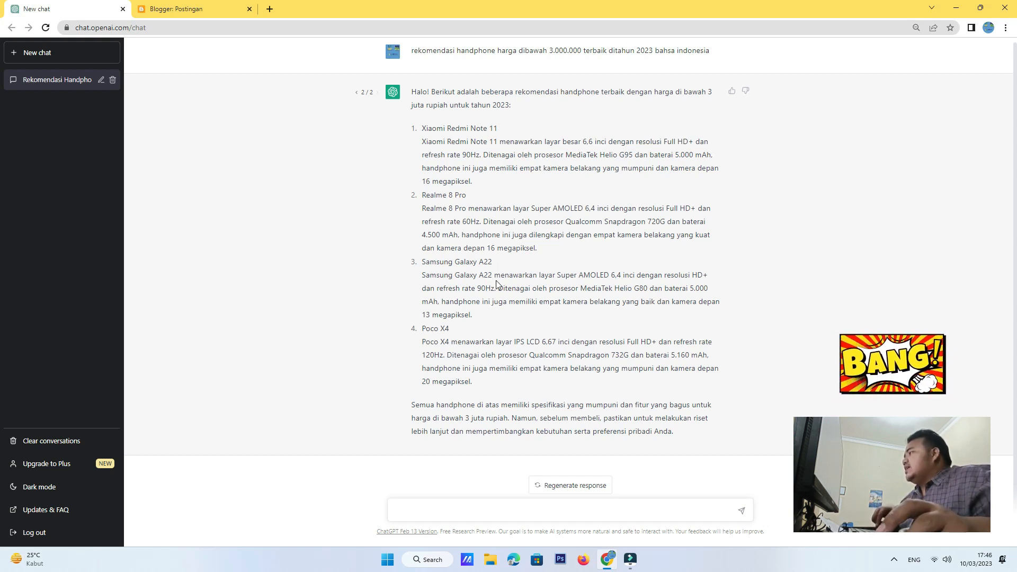
# - Return to the first response version and copy its text from the introduction through the Oppo A94 item
pyautogui.click(355, 90)
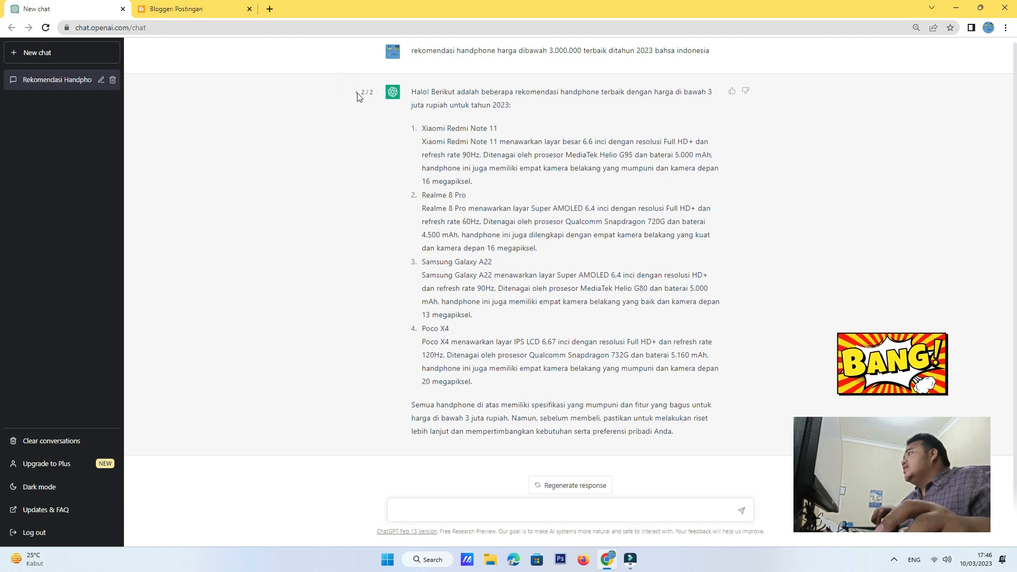
pyautogui.click(357, 97)
pyautogui.moveTo(413, 97); pyautogui.dragTo(592, 296)
pyautogui.hotkey('ctrl', 'c')
# - Switch to Blogger, create a new post and paste the copied phone recommendations into its body
pyautogui.click(164, 9)
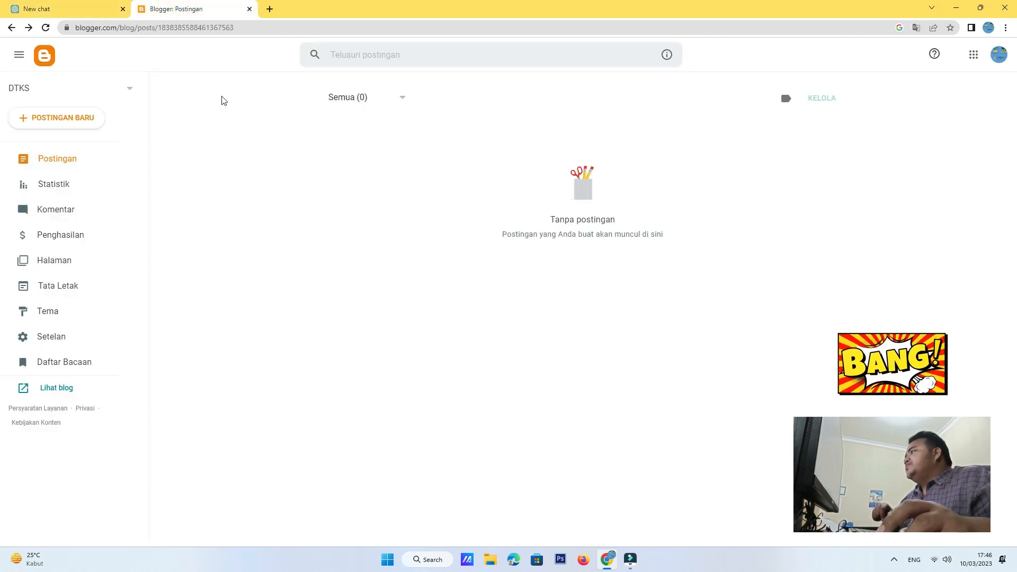
pyautogui.click(62, 119)
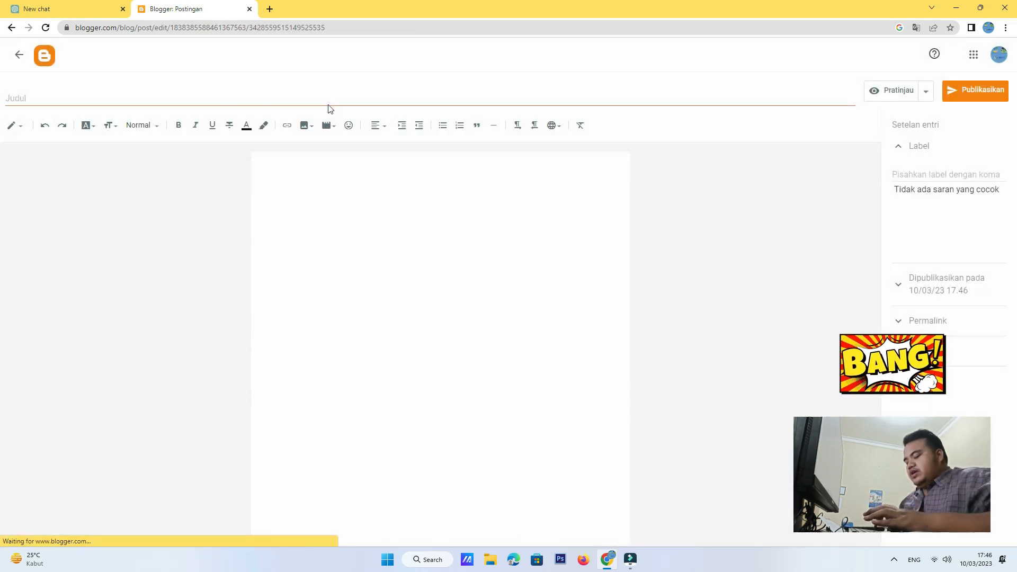
pyautogui.click(320, 165)
pyautogui.hotkey('ctrl', 'v')
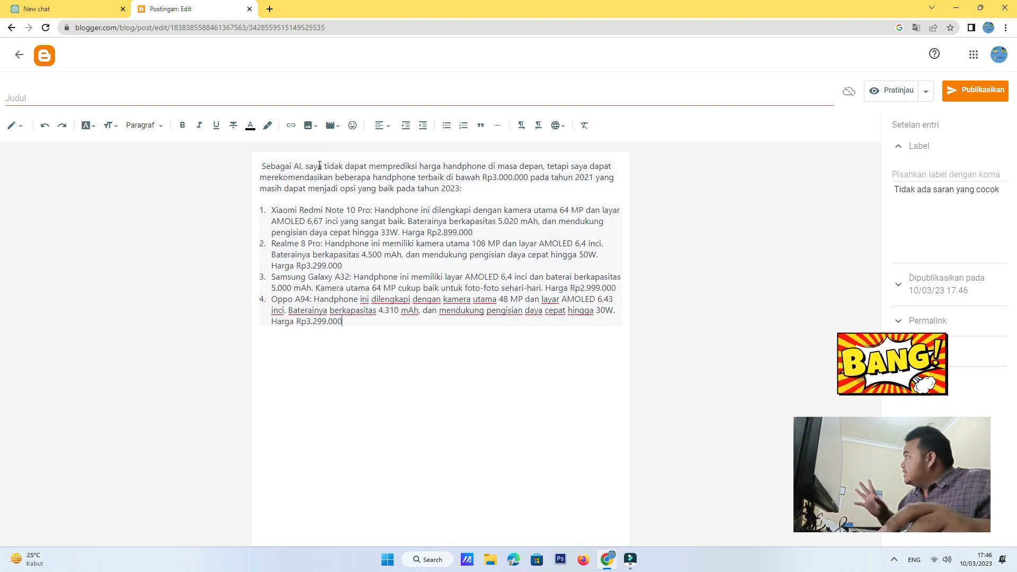
# - Clear the formatting of all pasted text in the post and place the cursor below the Oppo A94 paragraph
pyautogui.hotkey('ctrl', 'a')
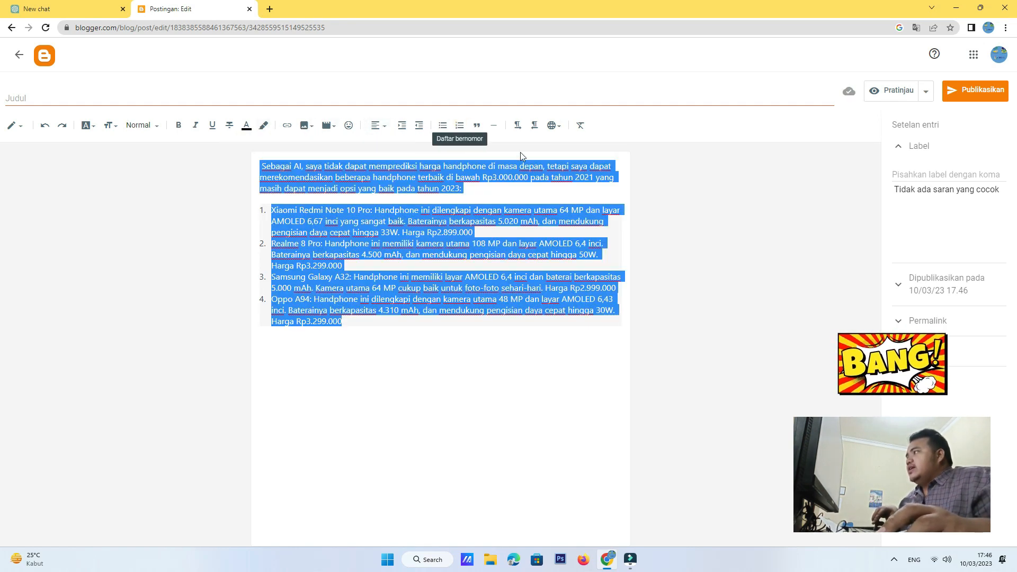
pyautogui.click(580, 125)
pyautogui.click(378, 365)
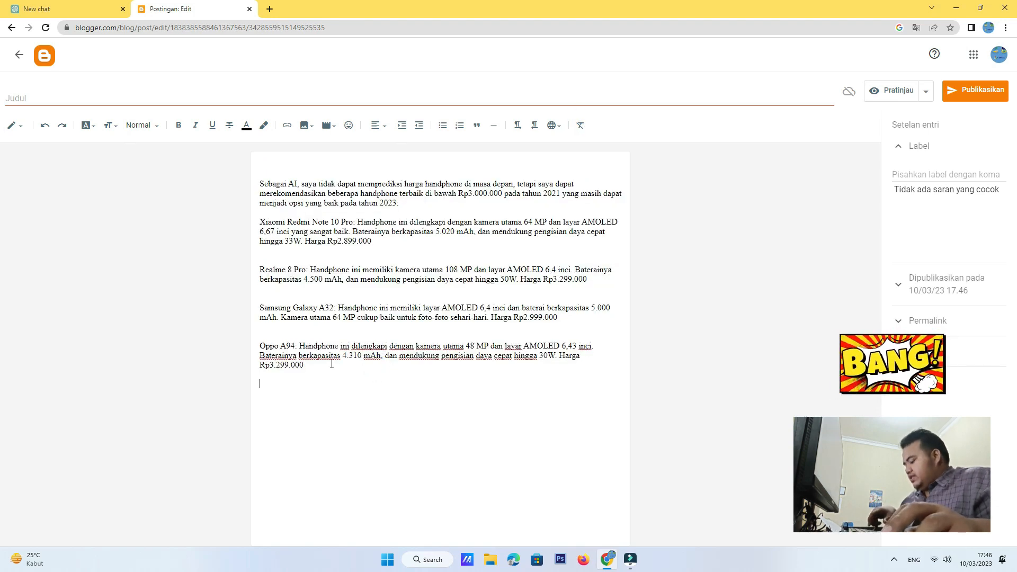
# - Copy the entire second response version from ChatGPT and paste it below the existing text in the Blogger post
pyautogui.click(47, 11)
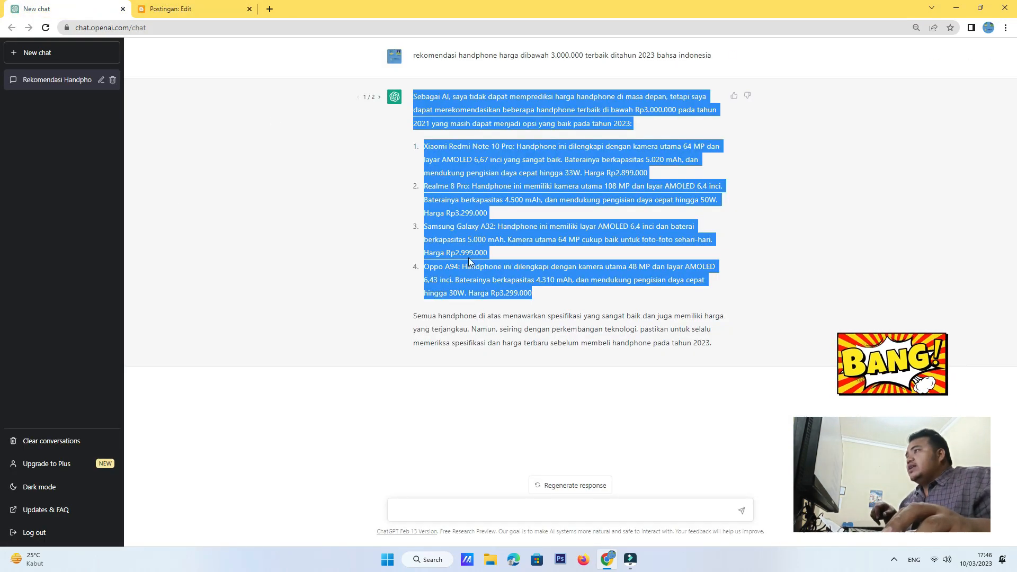
pyautogui.click(379, 97)
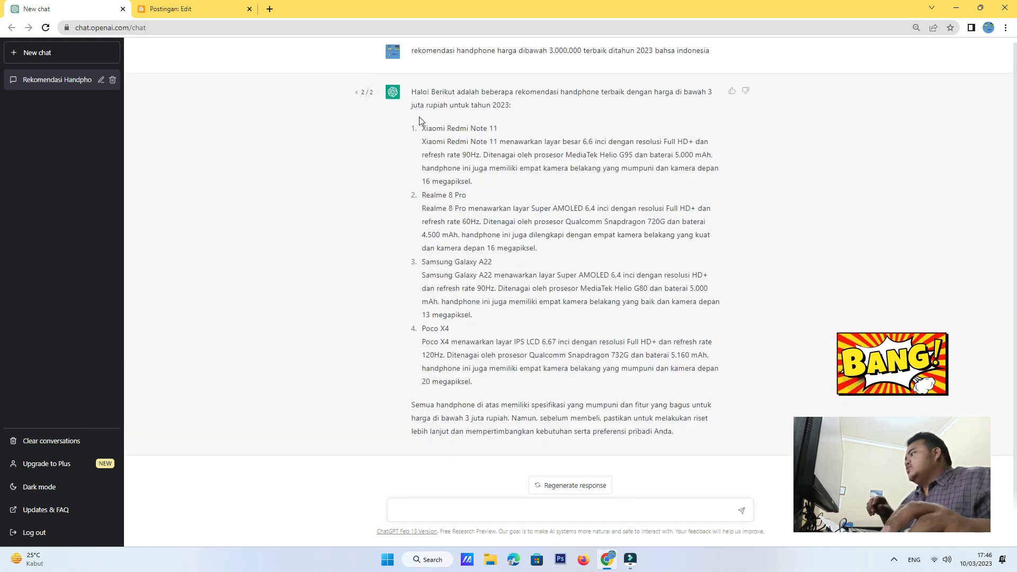
pyautogui.moveTo(411, 98); pyautogui.dragTo(683, 431)
pyautogui.hotkey('ctrl', 'c')
pyautogui.click(180, 9)
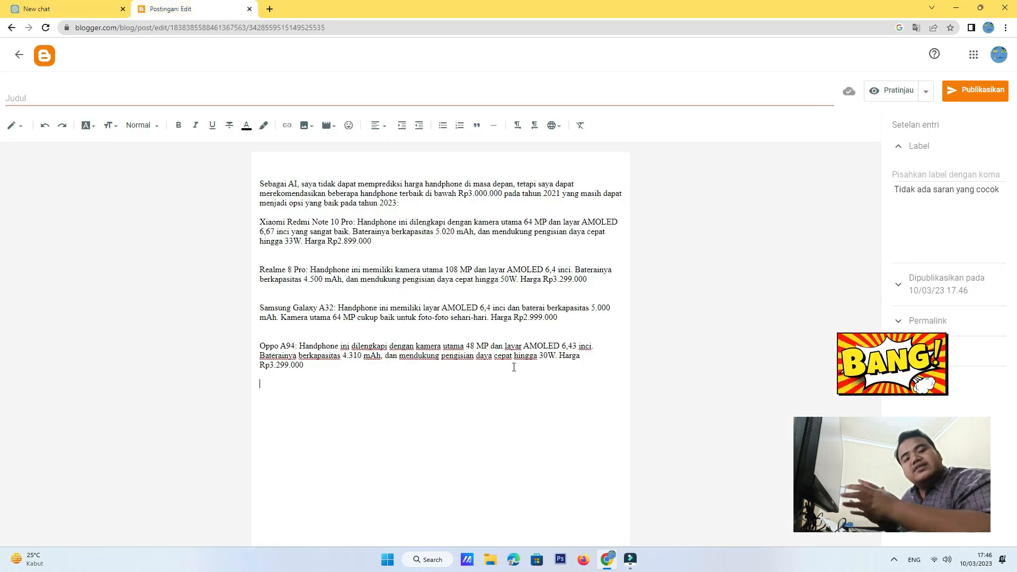
pyautogui.hotkey('ctrl', 'v')
# - Clear the formatting of the whole post and remove an extra blank line above the "Halo!" paragraph
pyautogui.hotkey('ctrl', 'a')
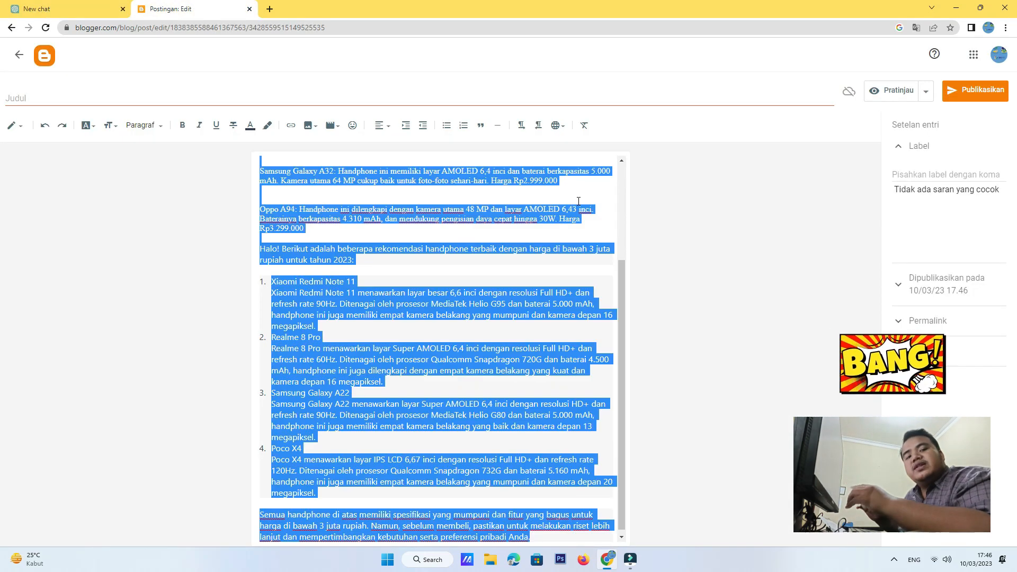
pyautogui.click(580, 125)
pyautogui.click(317, 265)
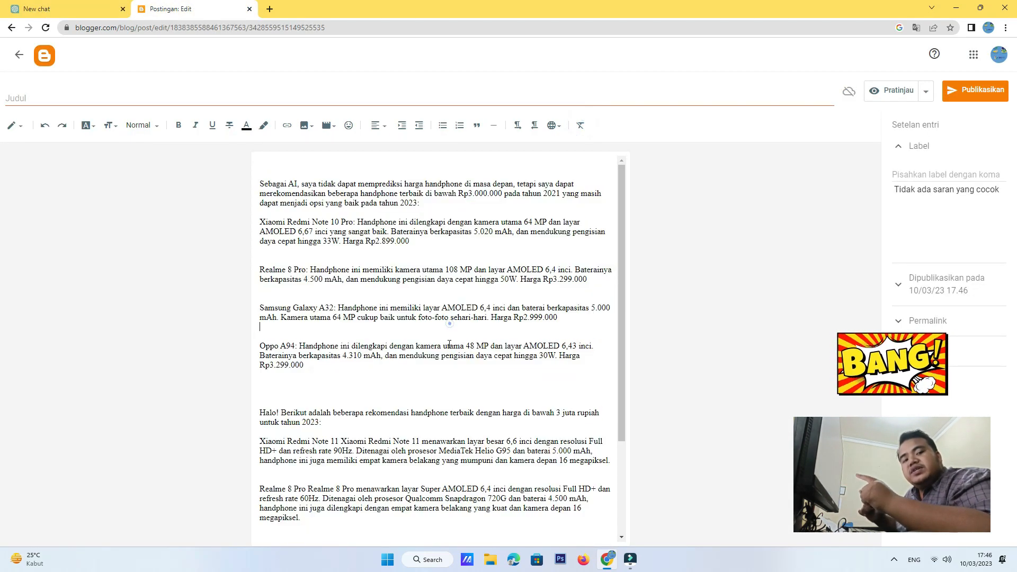
pyautogui.press('BackSpace')
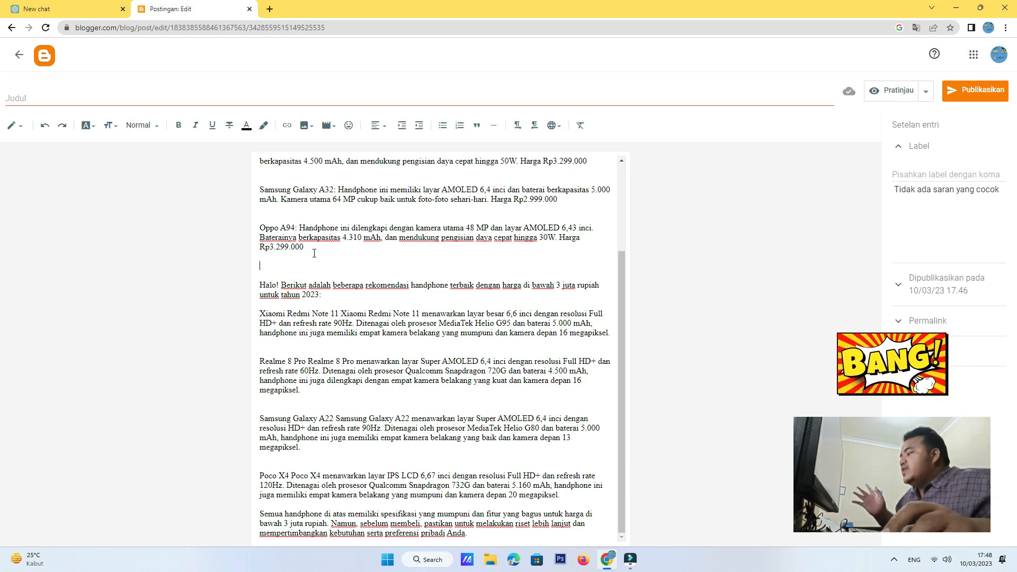
# - Switch back to ChatGPT, deselect the copied response and open a new chat
pyautogui.hotkey('ctrl', 'Tab')
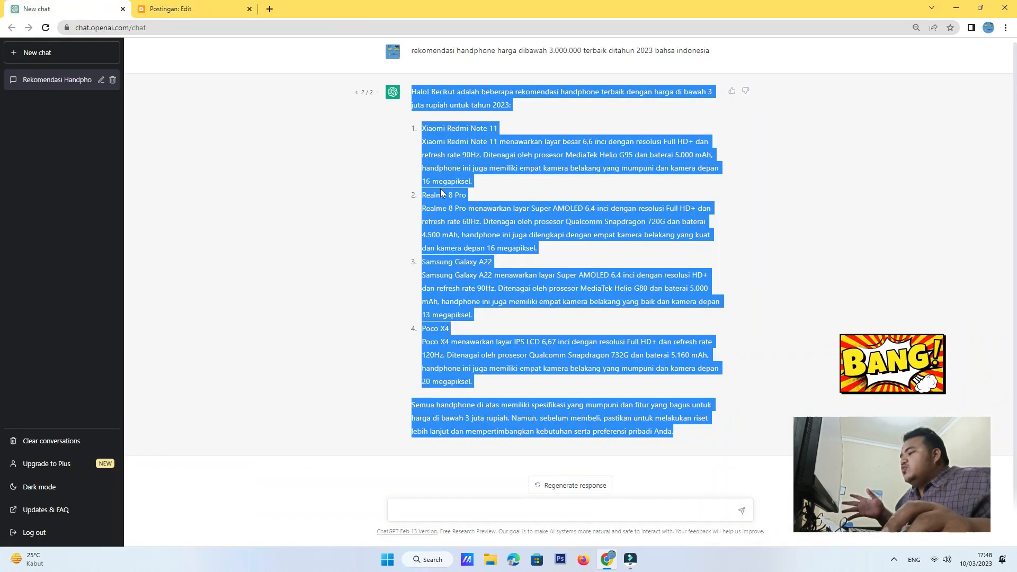
pyautogui.click(382, 220)
pyautogui.scroll(1, 374, 204)
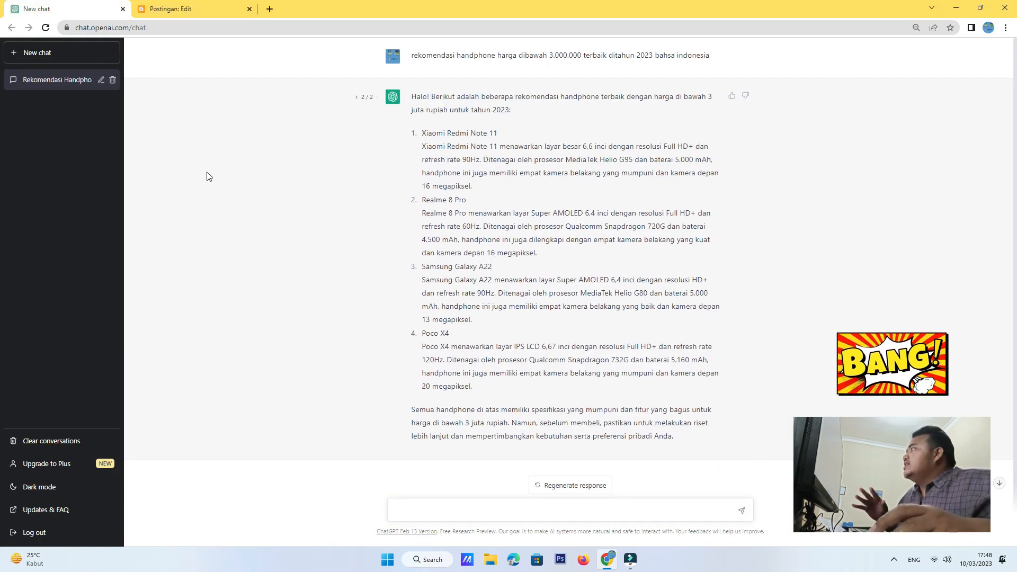
pyautogui.click(37, 60)
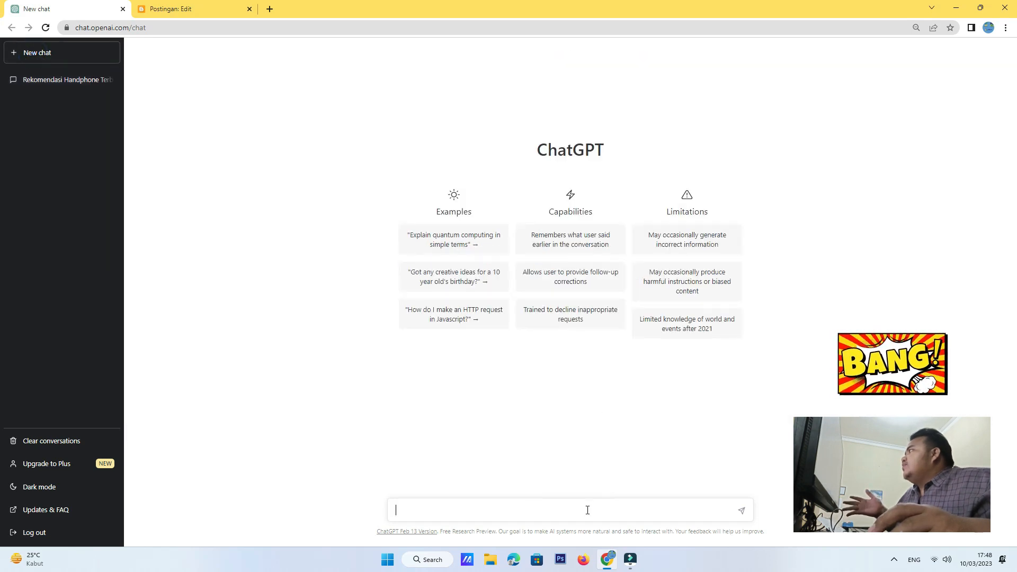
pyautogui.click(586, 509)
# - Reopen the phone recommendation conversation, delete it from the chat history and activate the message box of the new chat
pyautogui.click(54, 79)
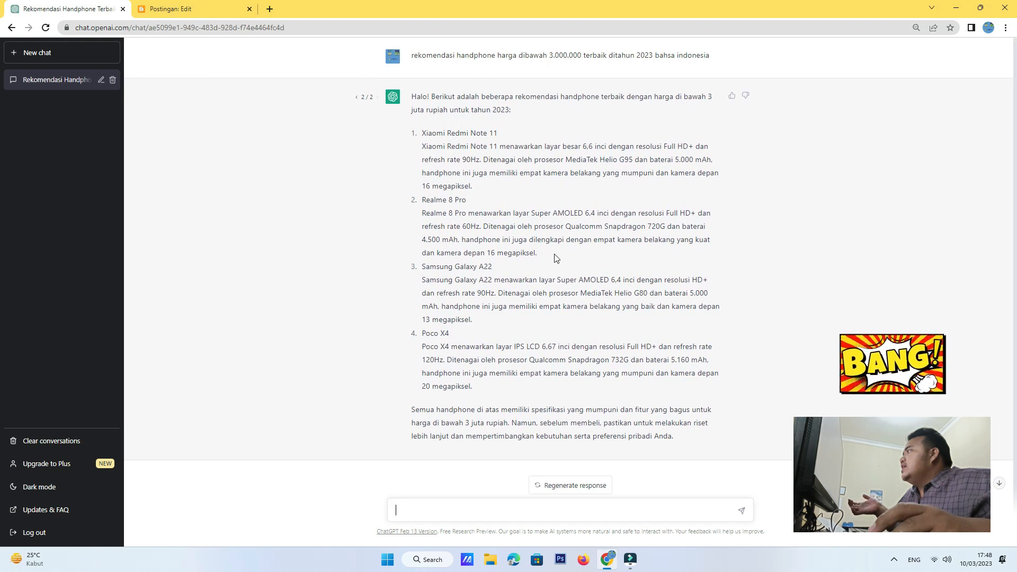
pyautogui.click(112, 80)
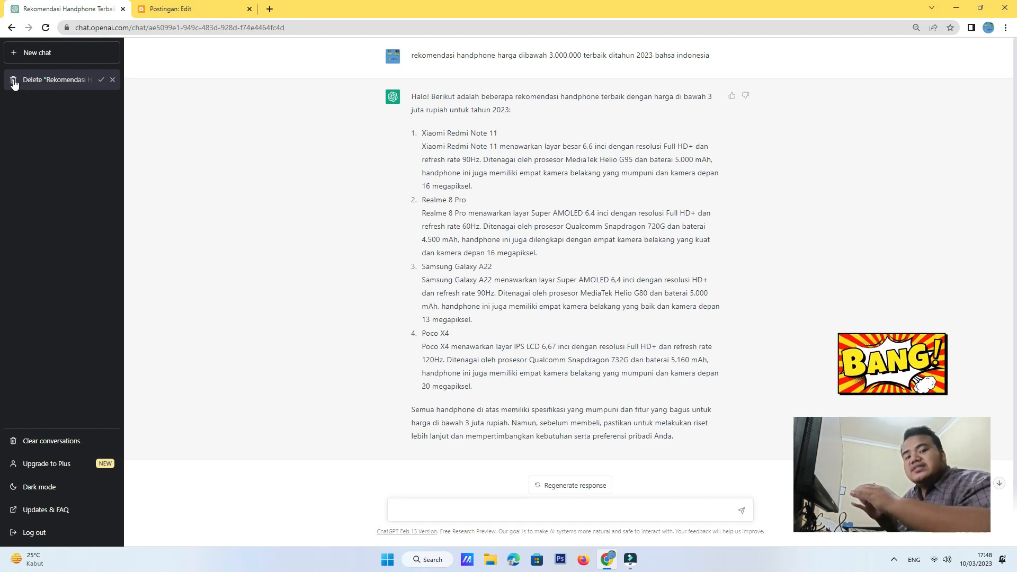
pyautogui.click(100, 80)
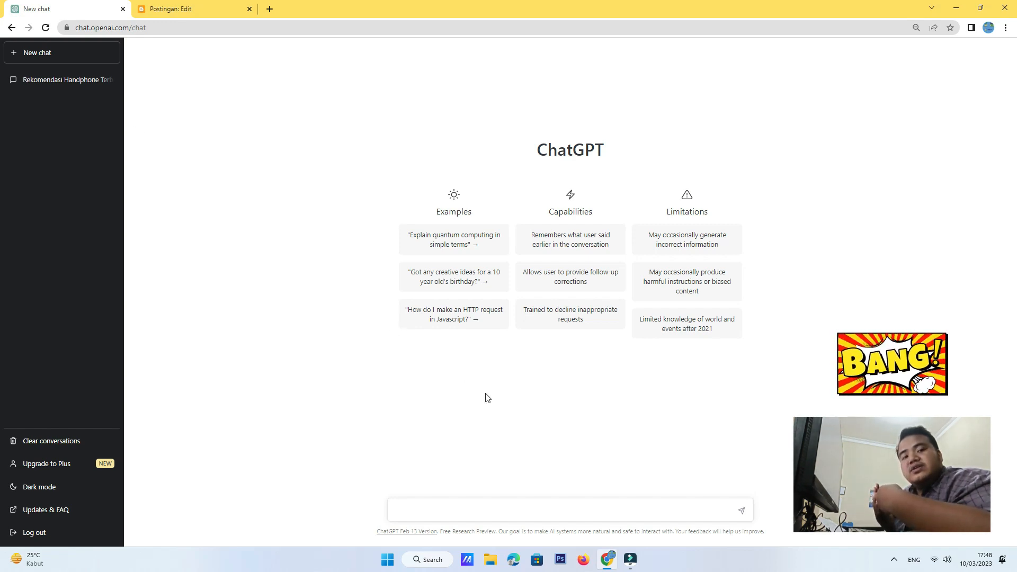
pyautogui.click(473, 507)
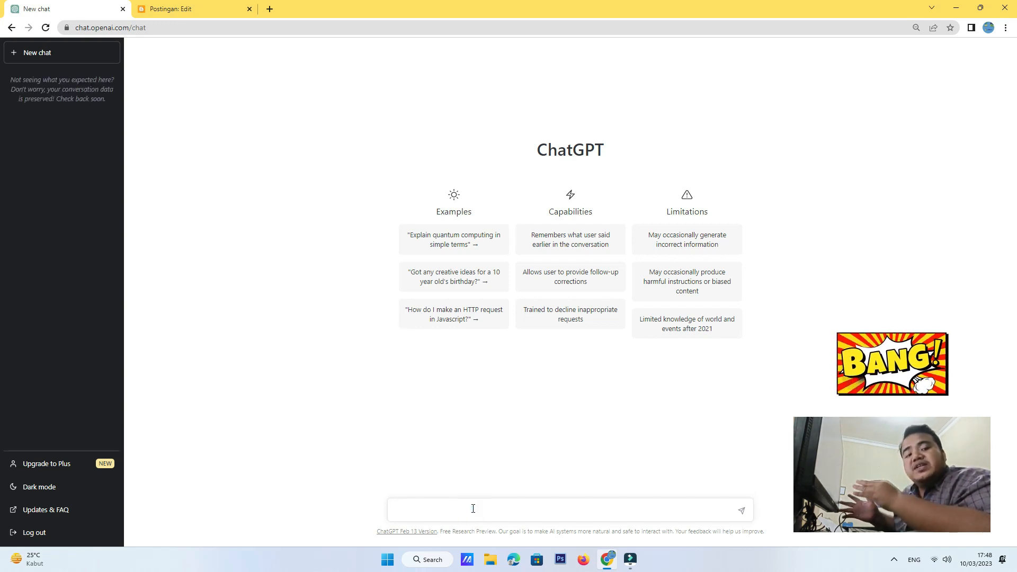